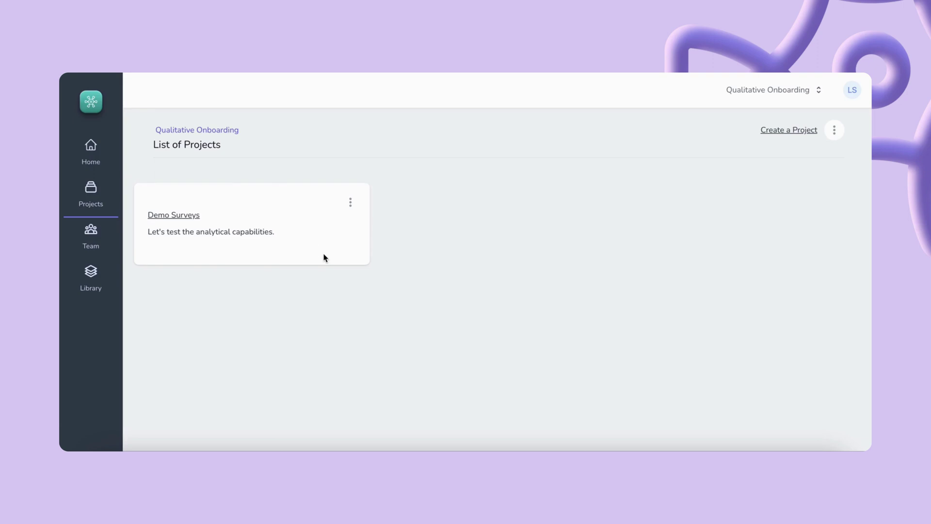
Create and save the project 'Program Data Girls Code' with the description 'Coding workshop'.
click(781, 132)
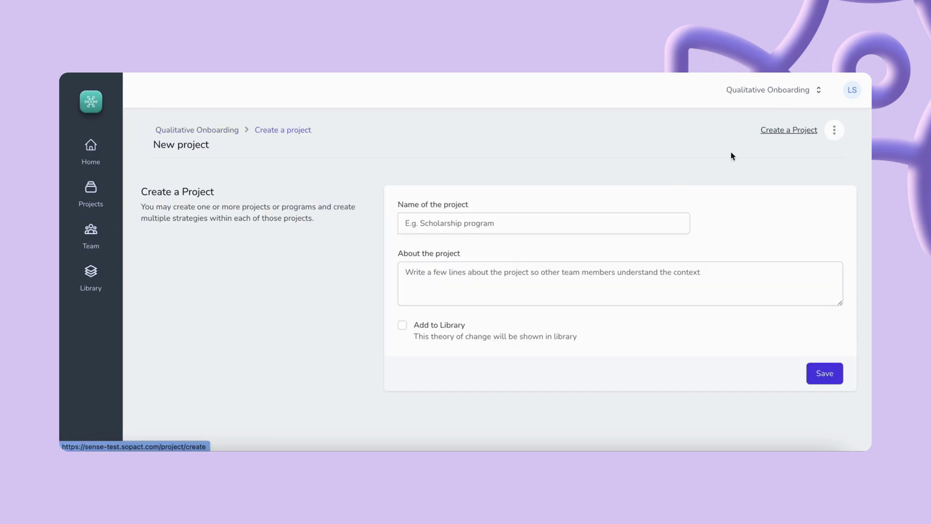
click(492, 226)
text(Program Data Girls Code)
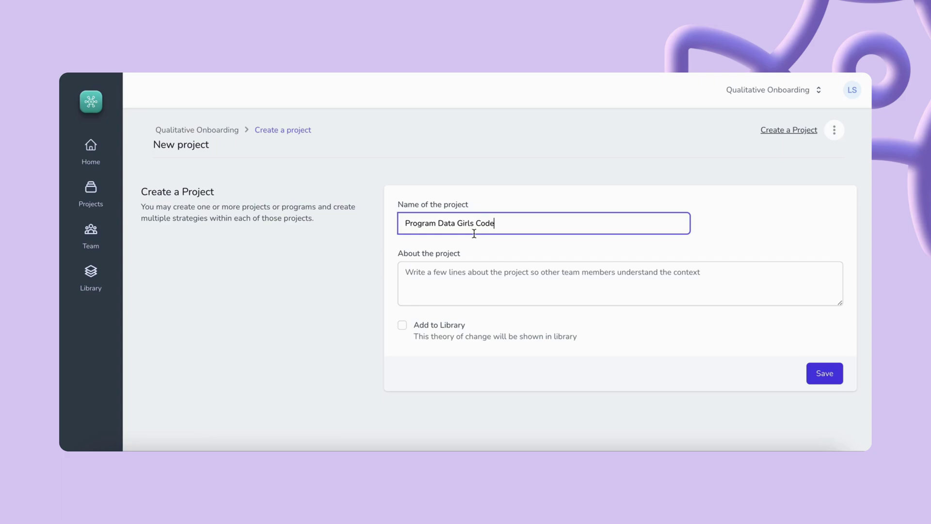
click(473, 274)
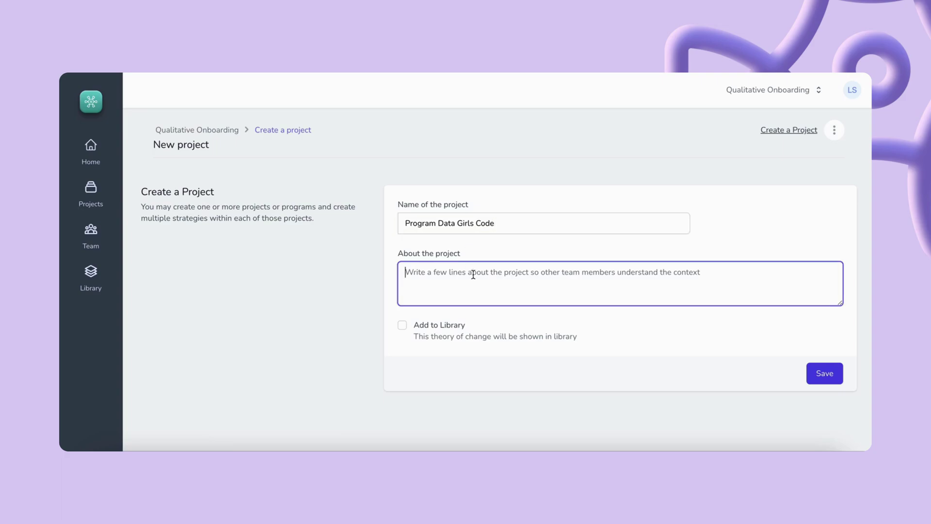
text(q)
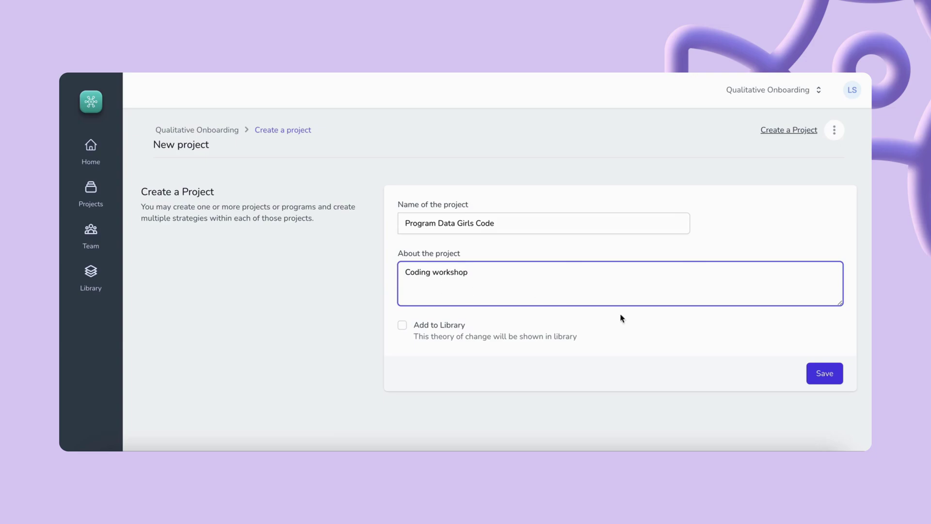
click(832, 374)
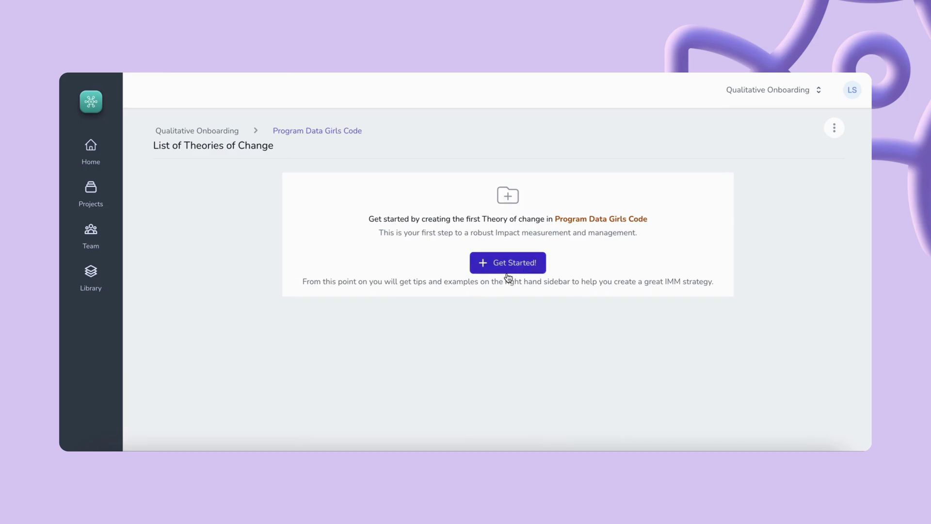
Save a 'Girls Code' theory of change with the pasted trafficking problem statement, then begin adding a data source.
click(485, 265)
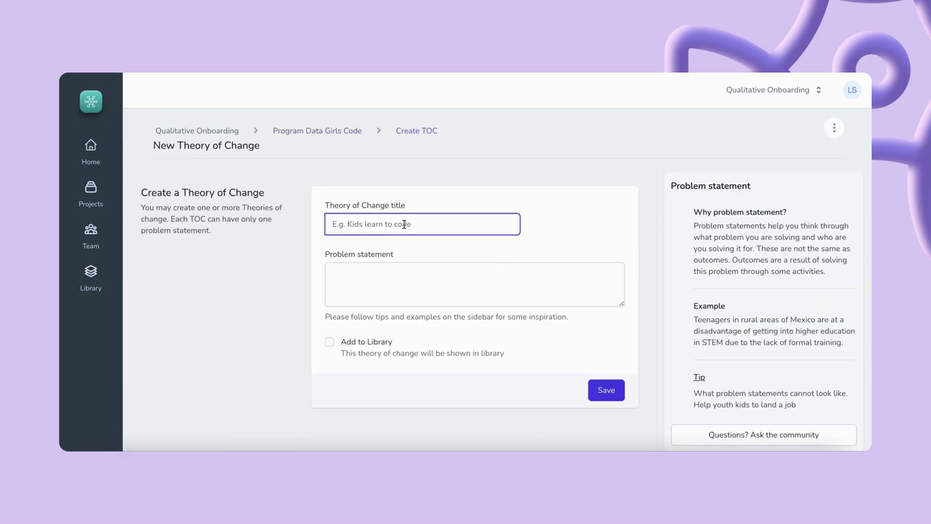
text(Girls Code)
click(373, 274)
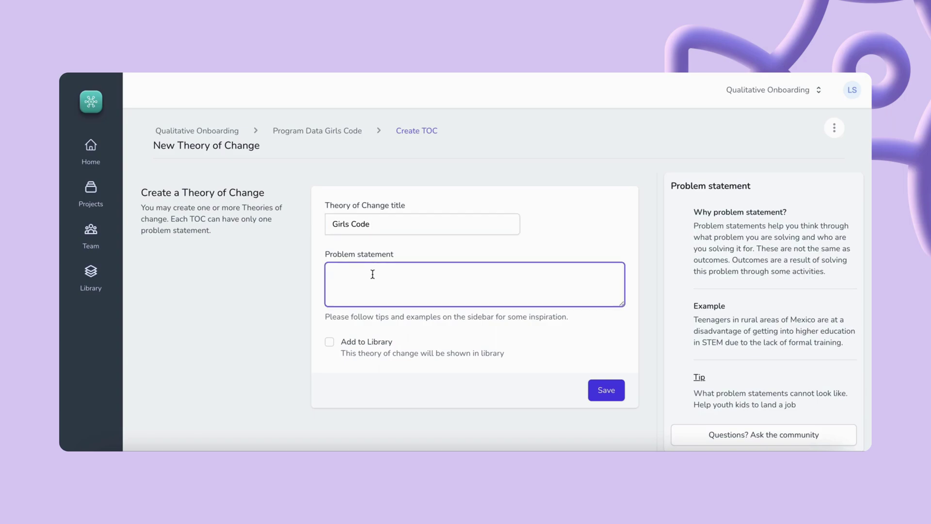
text(Human trafficking is a global issue that disproportionately affects young girls [ages 15, 16 and 17] because of crime networks that target high-risk and underprivileged regions across the world. Even when rescued from these situations, this results in a lack of opportunities for obtaining a good education and high paying jobs for these girls and created a need for programs that aim to upskill and empower girls through technical training.)
scroll(535, 275, up, 2)
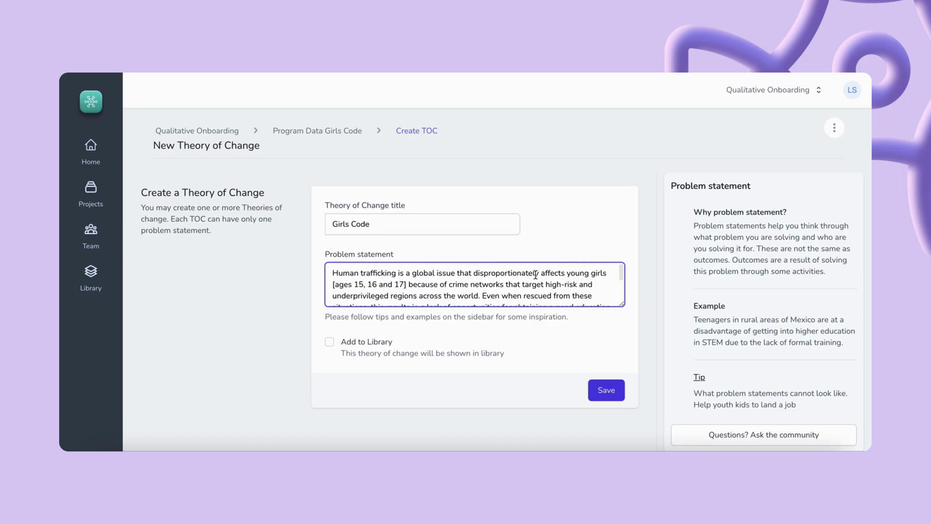
scroll(536, 274, down, 3)
click(601, 387)
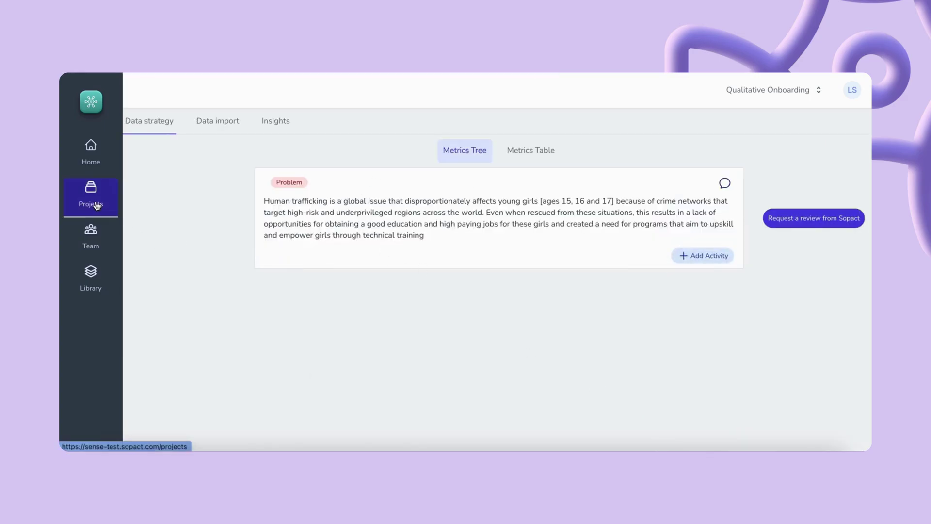
click(223, 126)
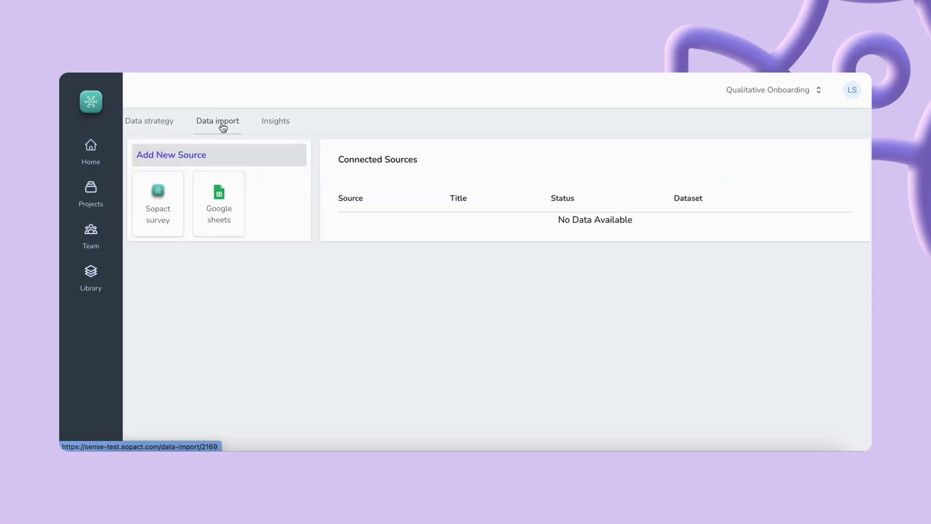
click(220, 194)
Open the Girlscode_WB survey and review its question types, answer widgets, overview dashboard and form questions.
click(582, 191)
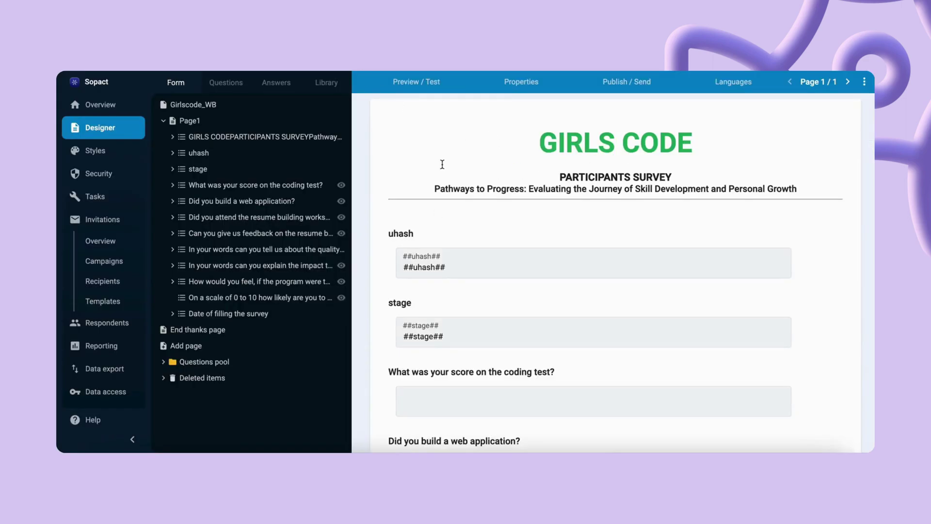
click(226, 83)
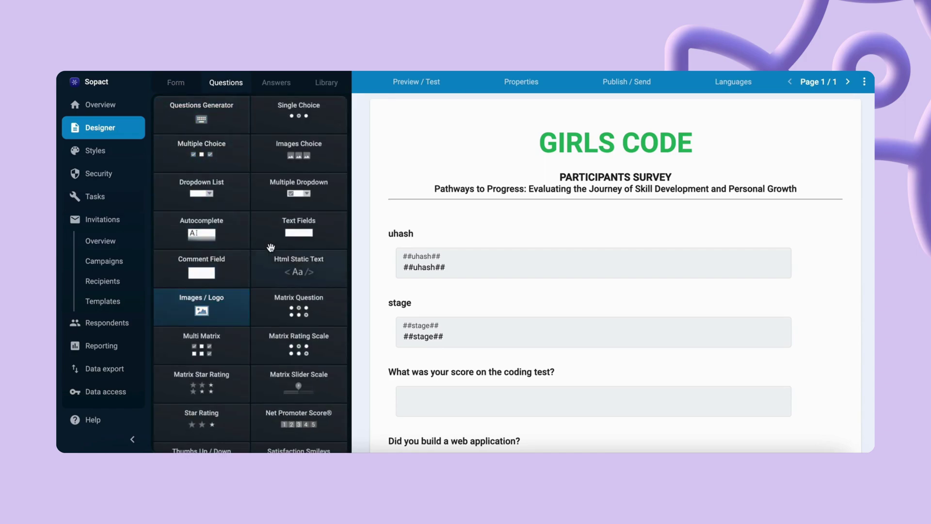
click(276, 83)
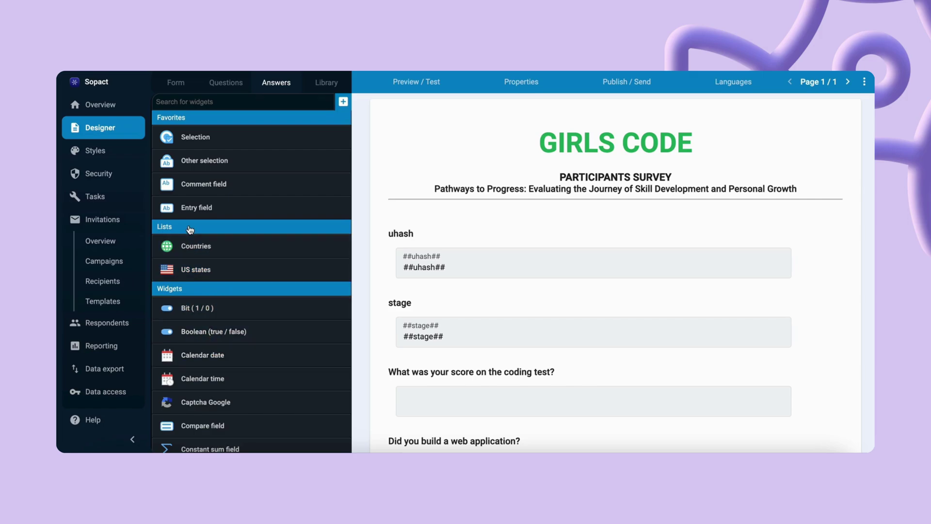
click(121, 111)
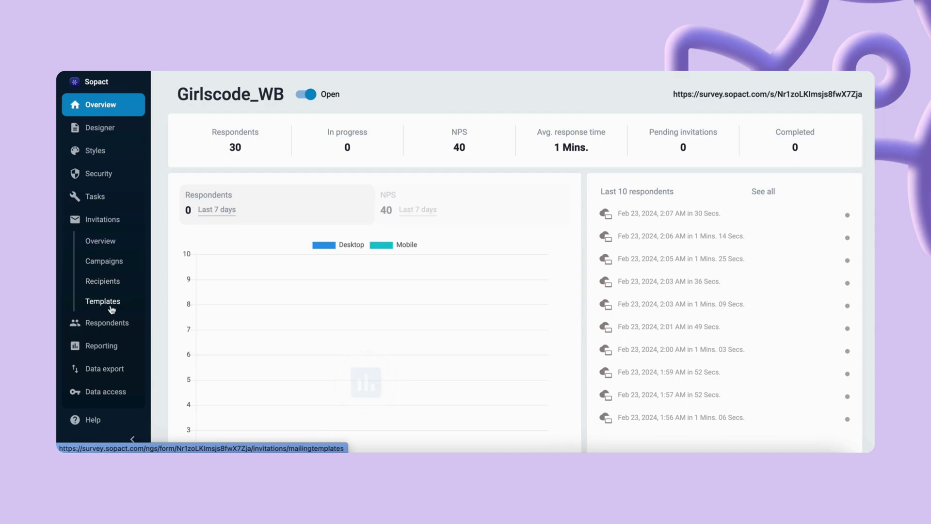
click(102, 128)
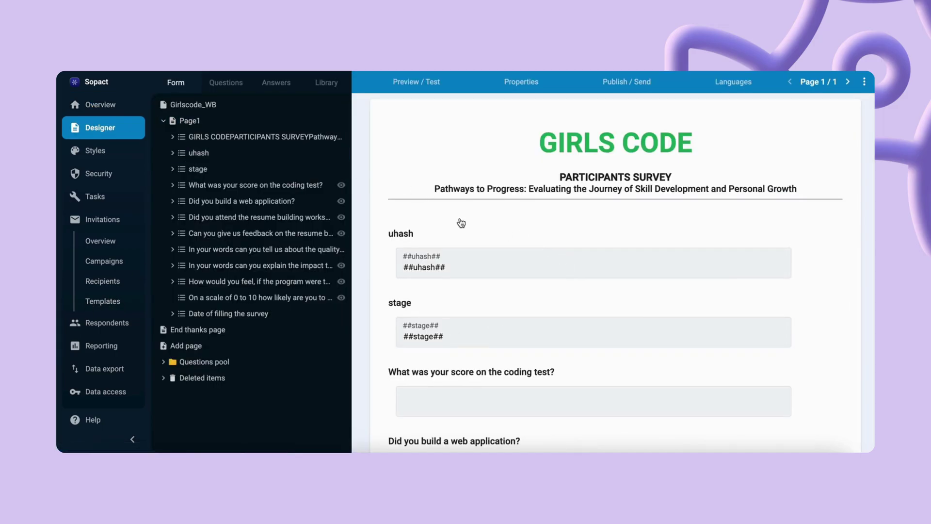
scroll(461, 223, down, 5)
scroll(461, 223, down, 5)
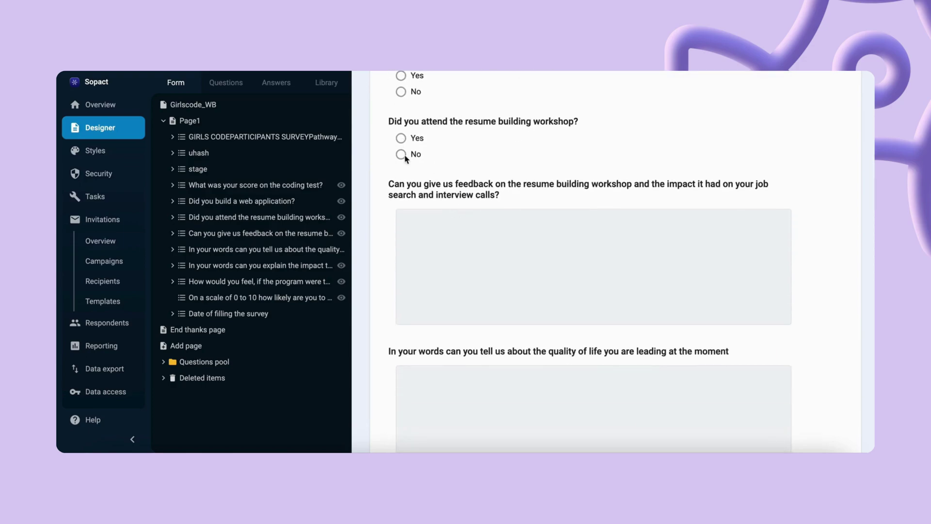
scroll(407, 159, up, 1)
scroll(610, 239, down, 2)
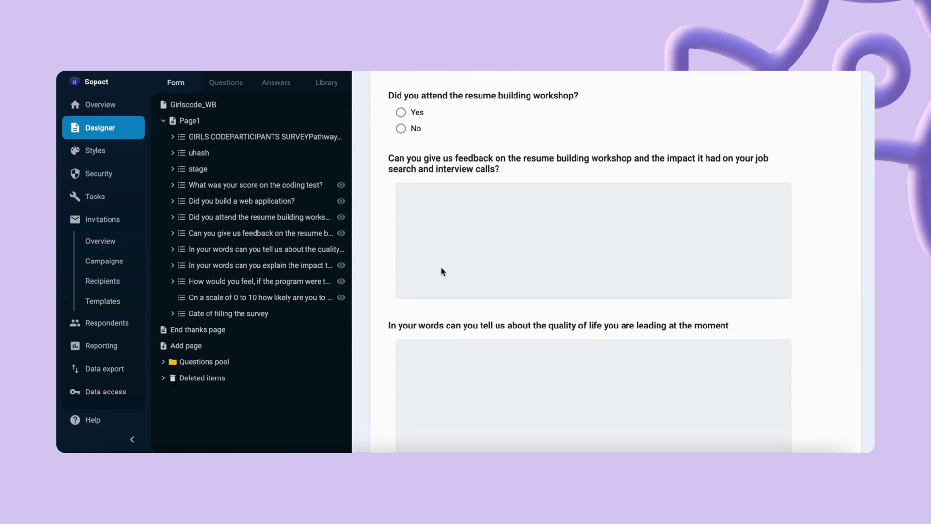
click(121, 322)
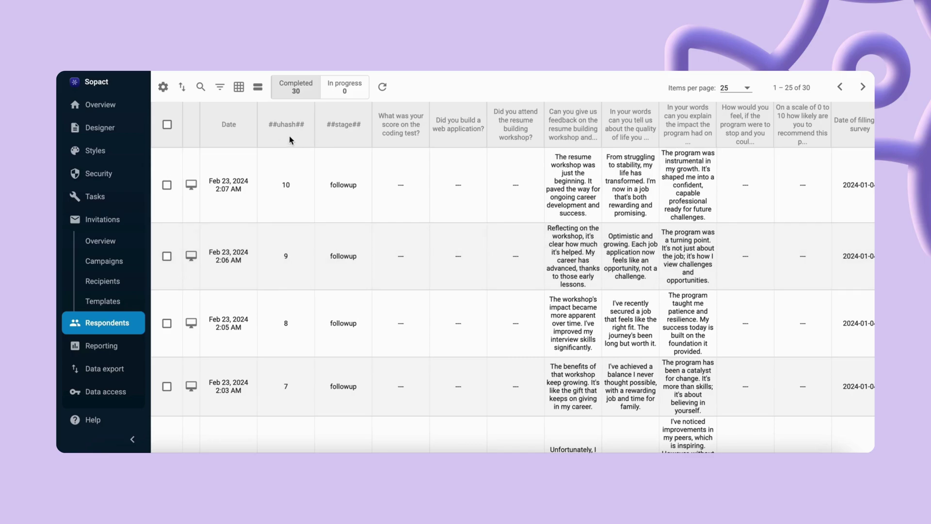
scroll(349, 290, down, 5)
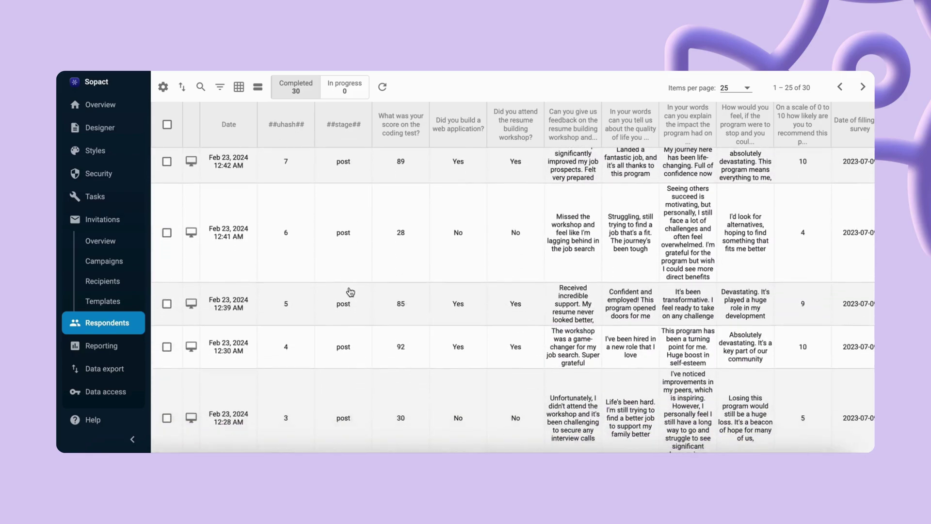
scroll(350, 291, down, 6)
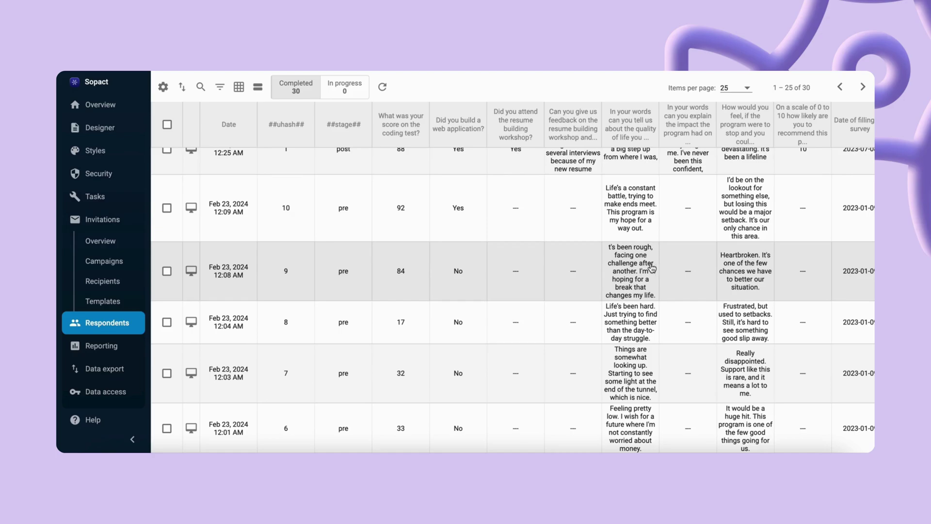
scroll(651, 268, up, 8)
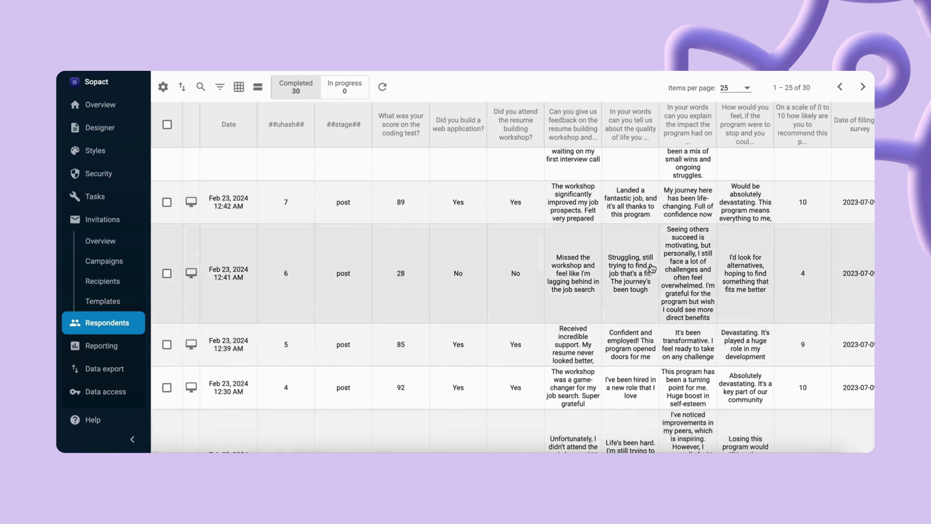
scroll(651, 268, up, 4)
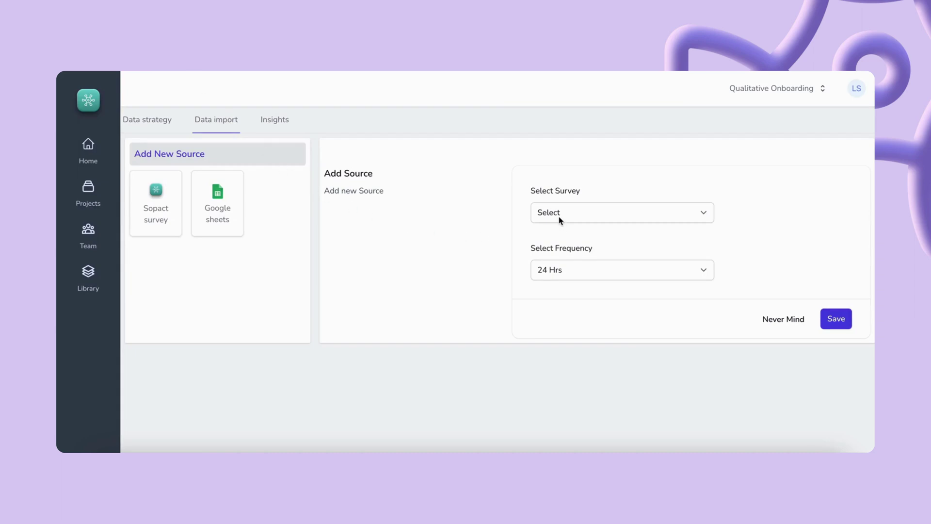
Connect the Girlscode_WB survey as a data source with Manual sync frequency and save it.
click(560, 220)
scroll(568, 385, down, 15)
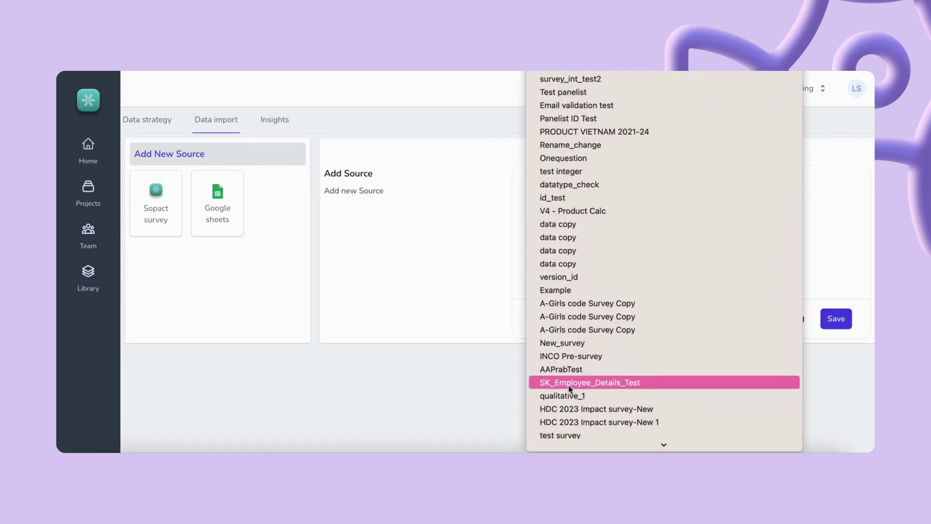
scroll(569, 386, down, 10)
scroll(568, 385, up, 1)
click(561, 382)
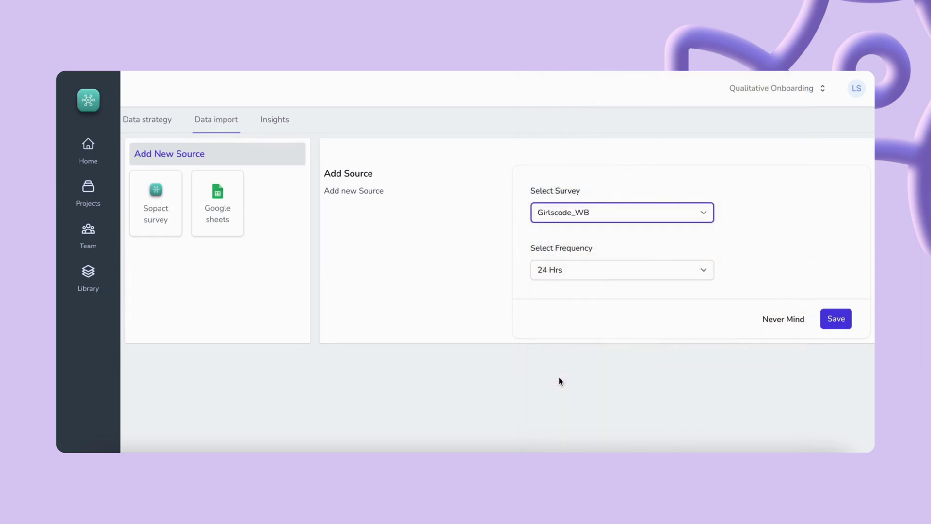
click(612, 272)
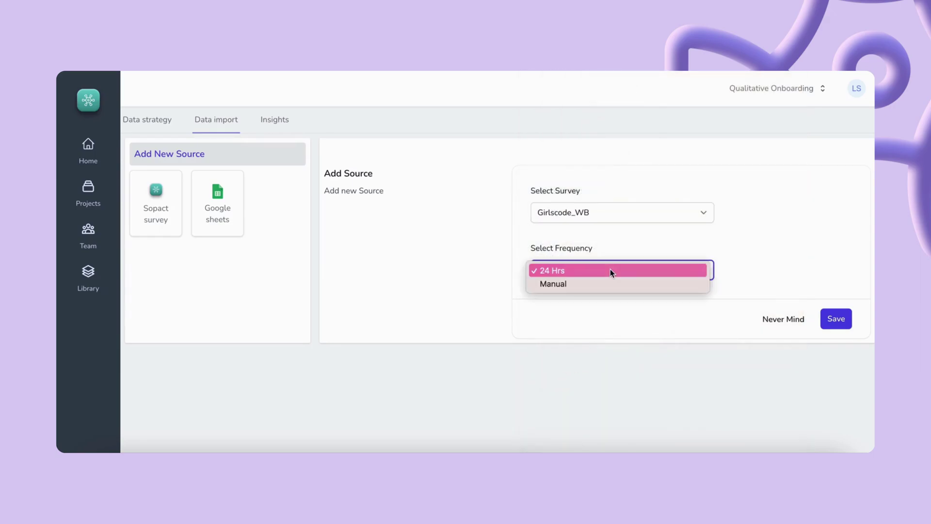
click(576, 284)
click(840, 322)
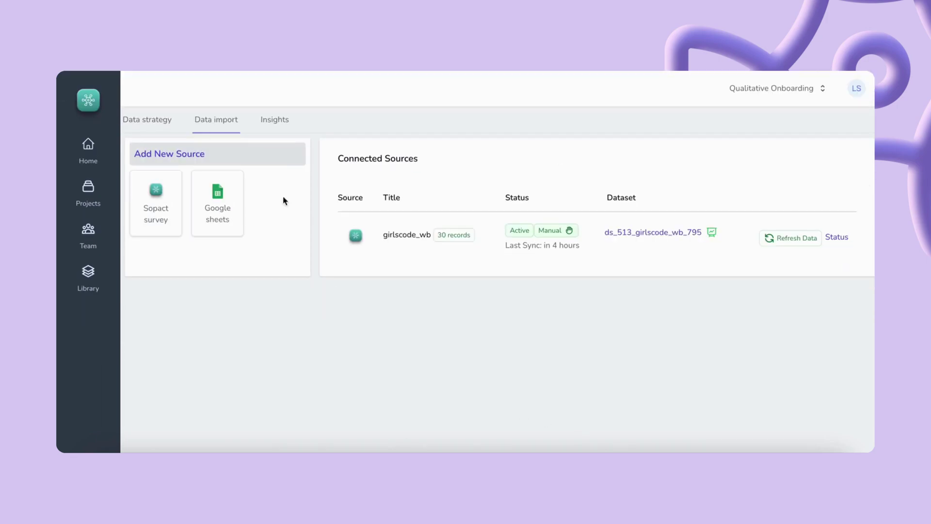
Show the automatic Qualitative Insights for girlscode_wb and scroll through the coded workshop feedback tables.
click(283, 134)
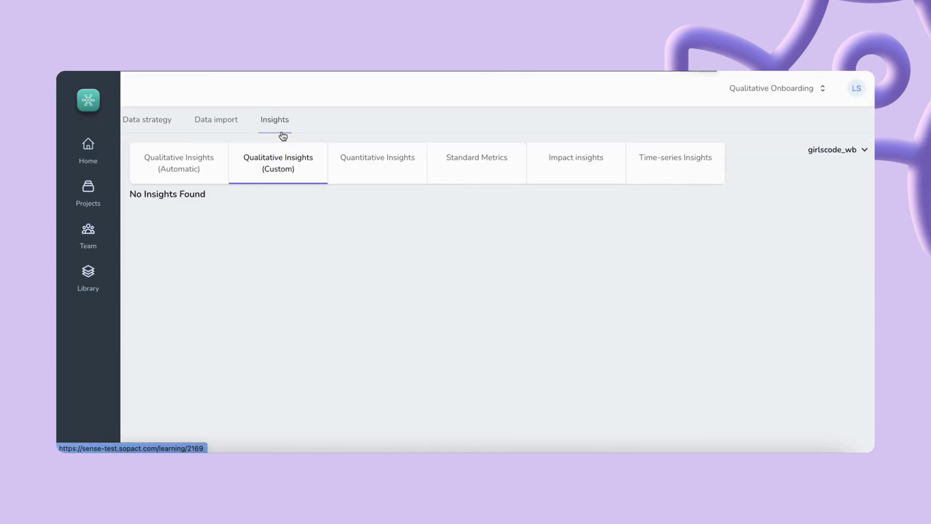
click(201, 168)
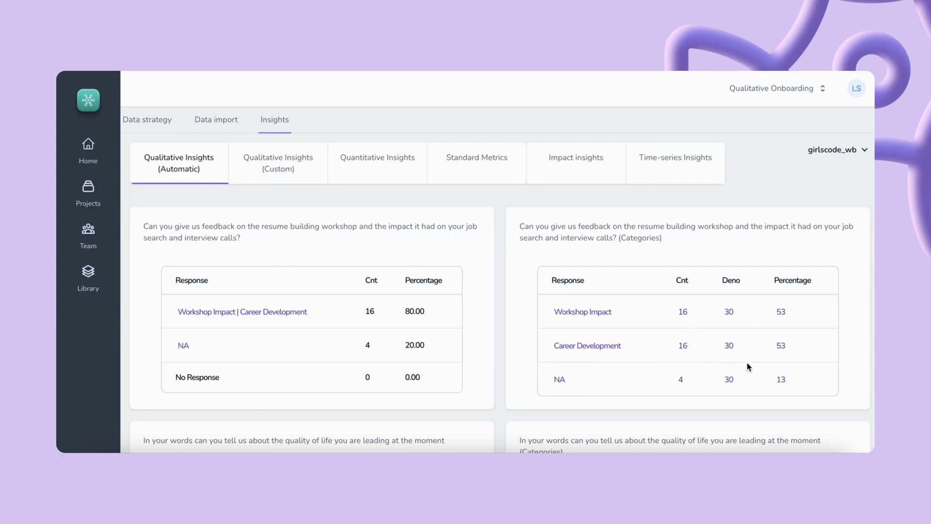
scroll(558, 349, down, 5)
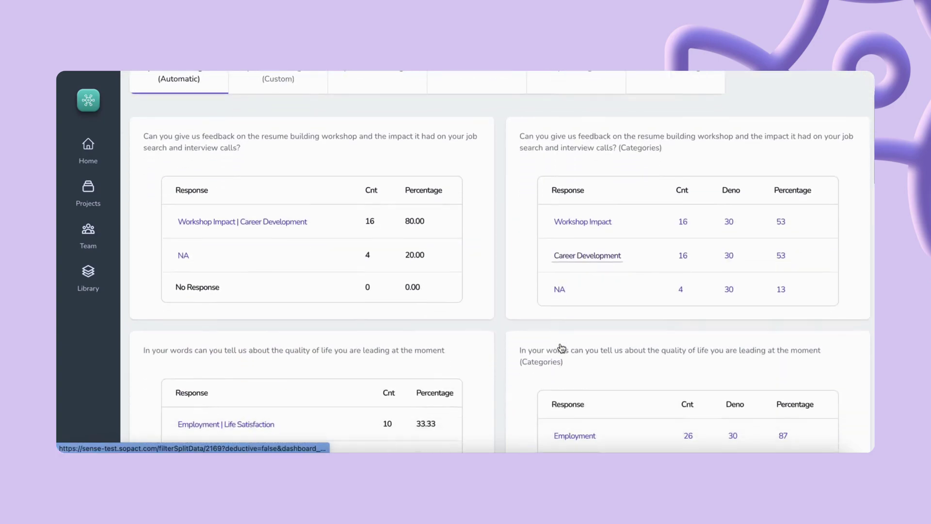
scroll(561, 348, down, 8)
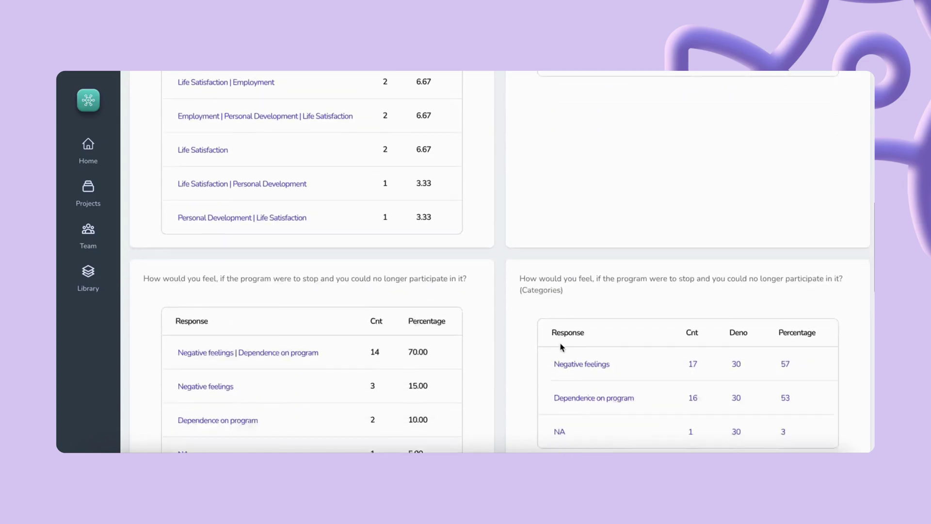
scroll(561, 347, up, 4)
scroll(562, 347, up, 9)
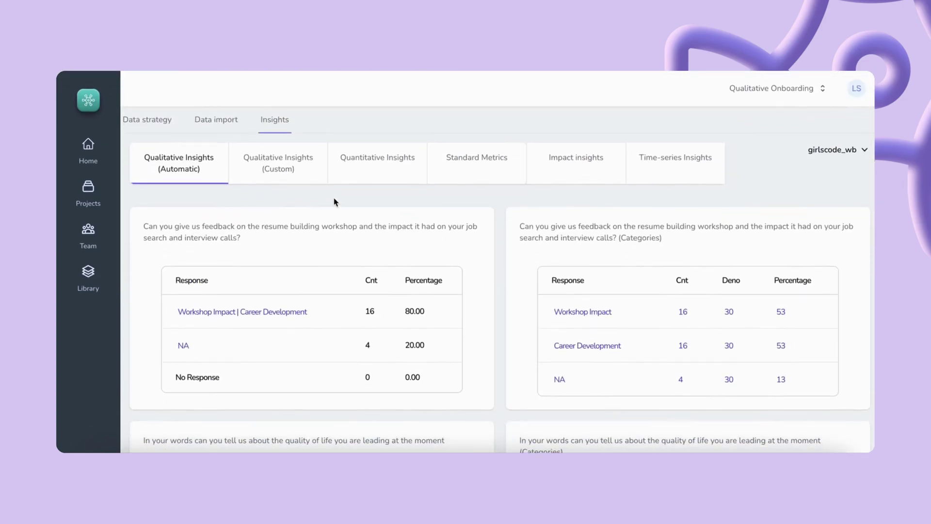
Check the empty custom insights, then select the resume workshop feedback question in the dataset's keyword settings.
click(292, 163)
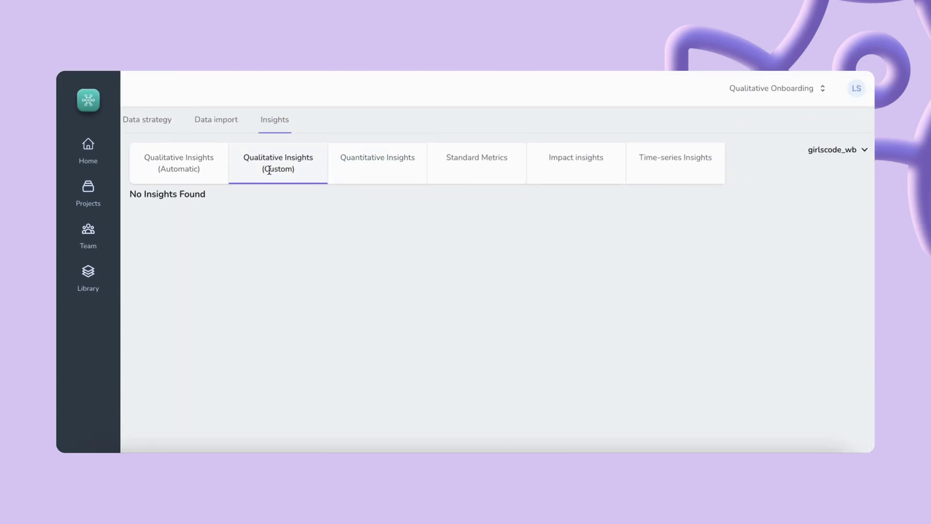
click(230, 126)
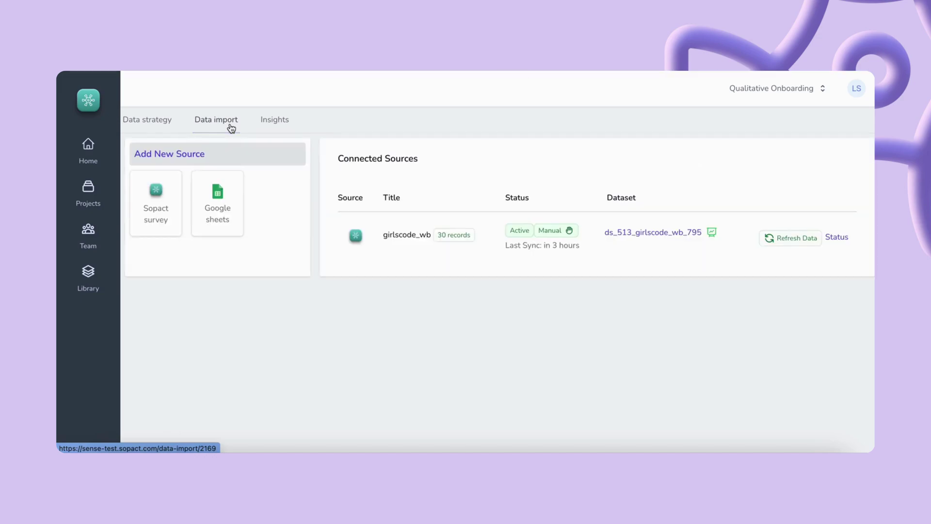
click(713, 235)
scroll(554, 301, down, 2)
click(547, 269)
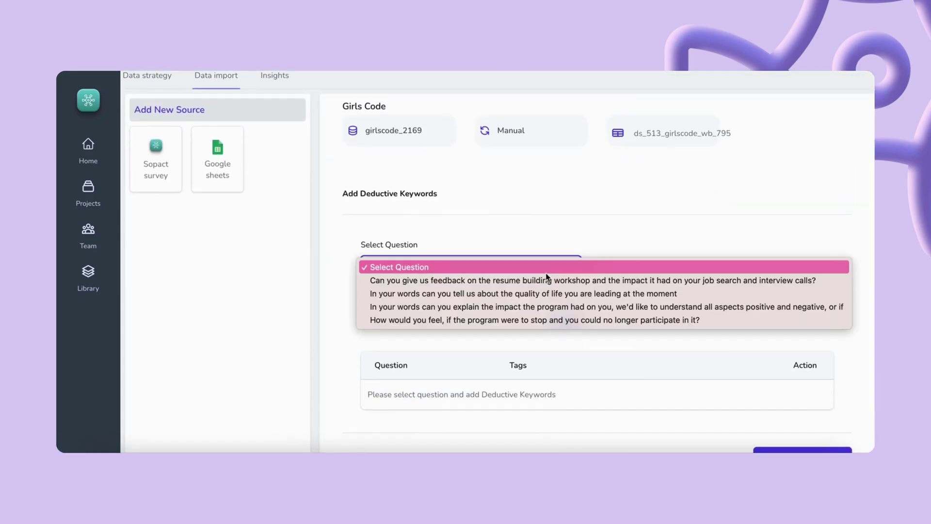
click(546, 279)
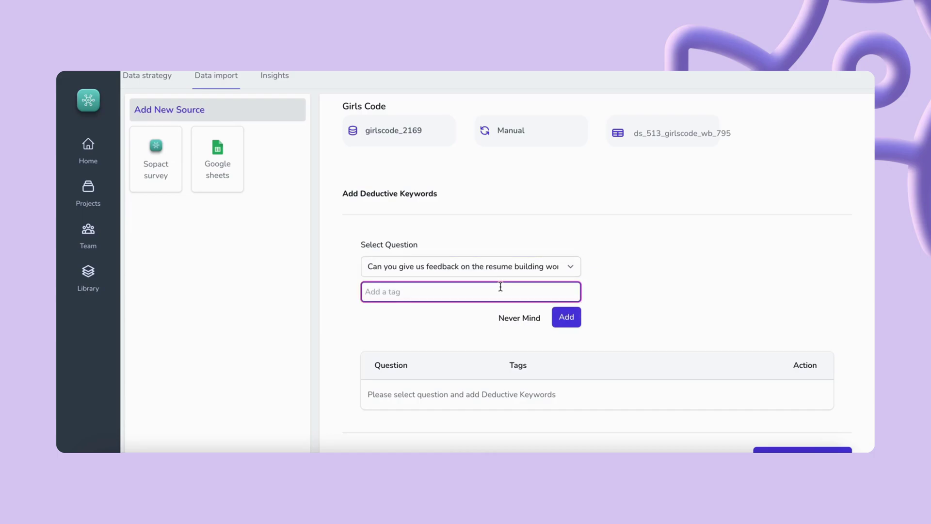
Add categories 'Have had interviews', 'Were not able to land an interview' and 'I feel more confident after having participated'.
text(Have had interviews)
click(566, 316)
click(492, 297)
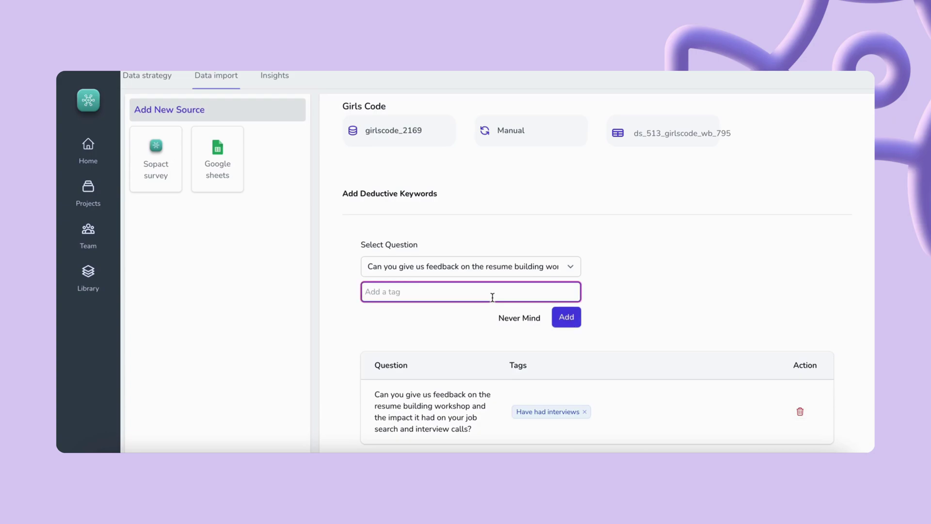
text(Were not able to land an interview)
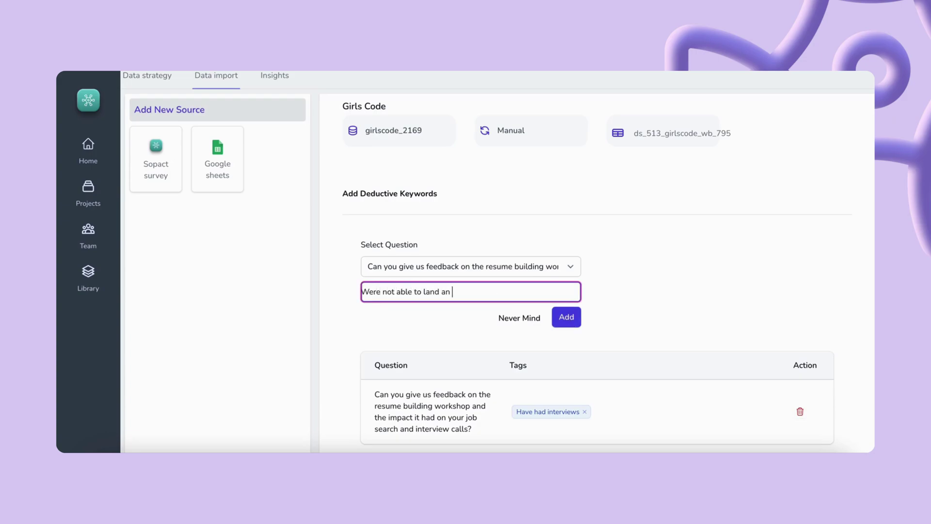
click(570, 321)
click(504, 296)
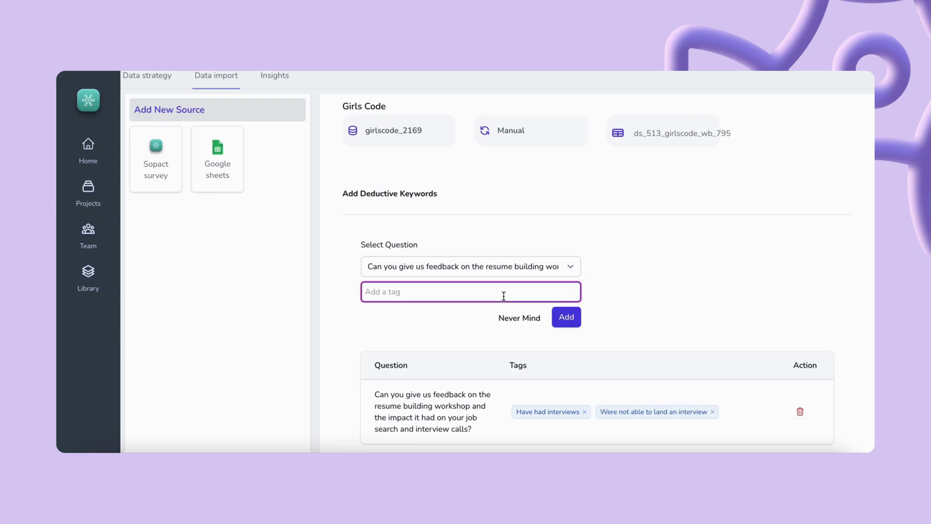
text(feel more confident after)
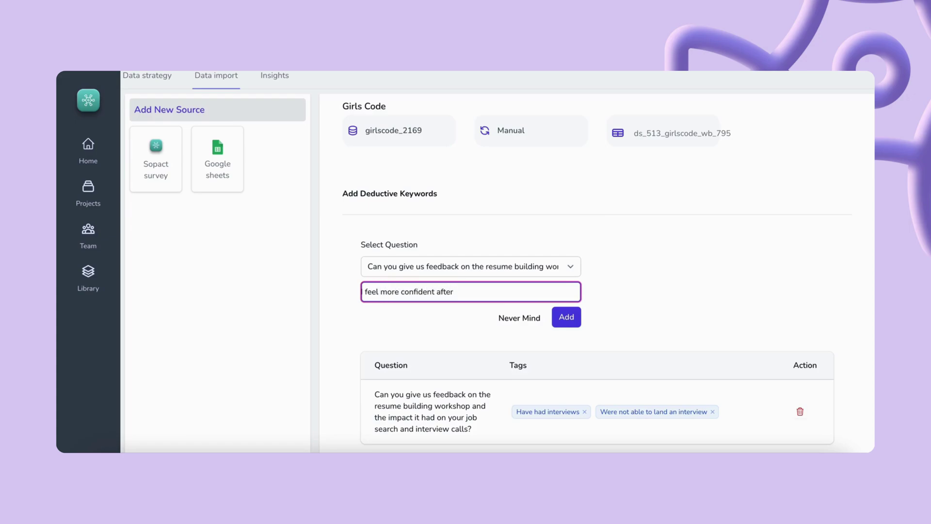
text( having participated)
click(572, 323)
Add 'I feel less or same level of confidence after participating' and save the categories for analysis.
click(509, 294)
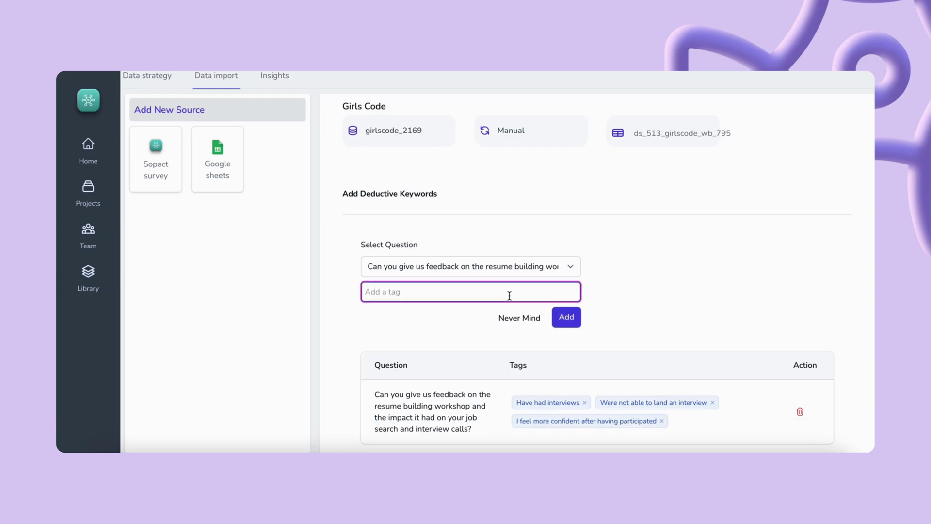
text(feel less or same level of congi)
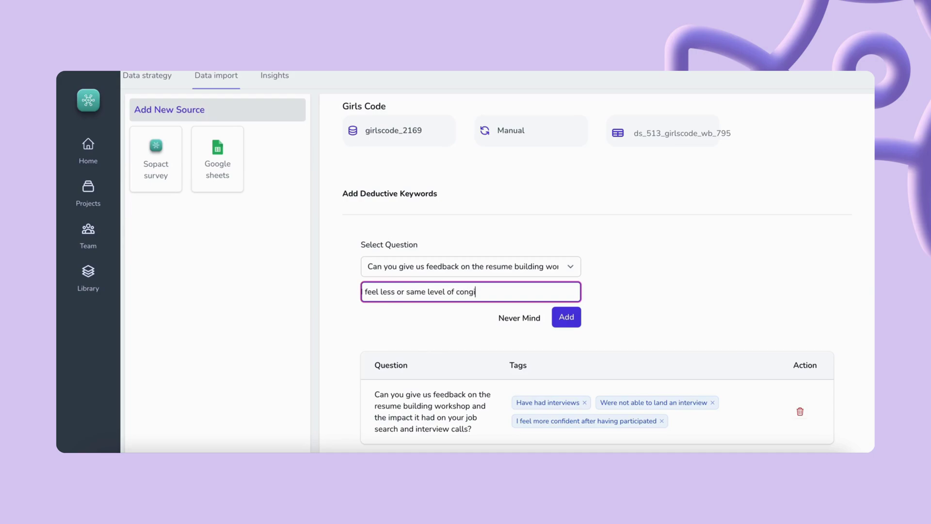
key(BackSpace)
key(BackSpace)
text(dence after participating)
click(558, 316)
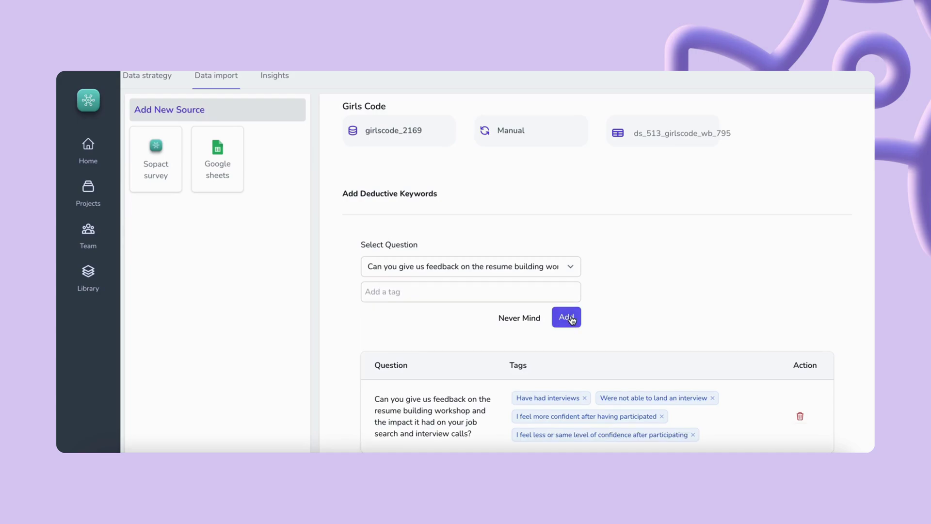
scroll(613, 369, down, 2)
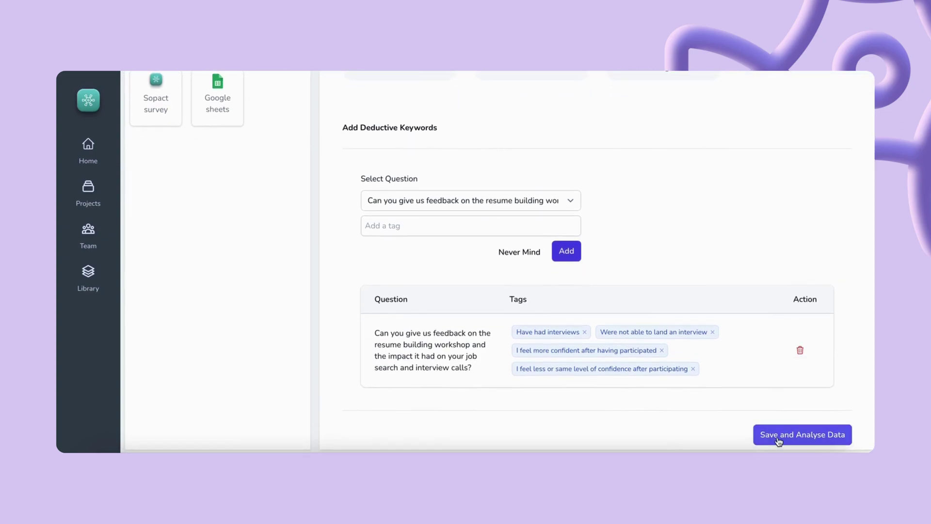
click(800, 435)
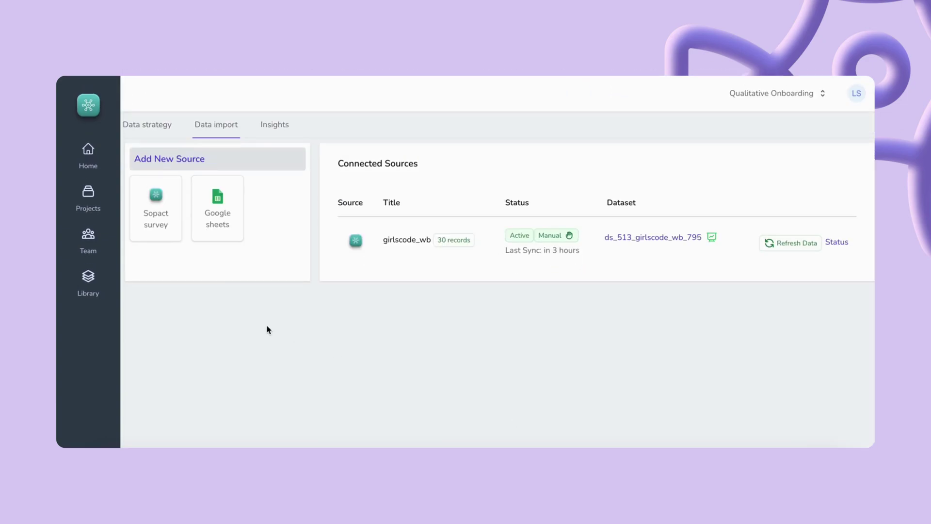
Scroll the custom insights tables showing resume workshop response counts per category.
click(283, 126)
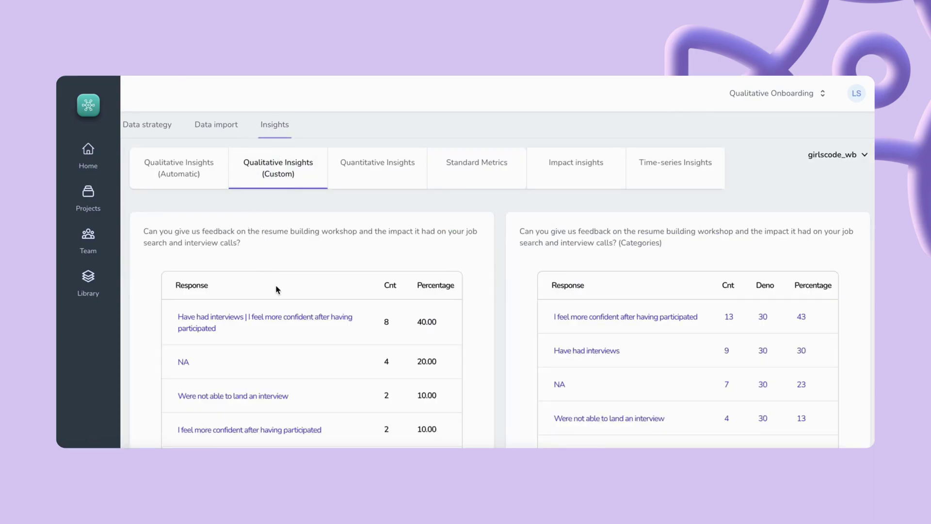
scroll(277, 290, down, 2)
scroll(267, 385, down, 1)
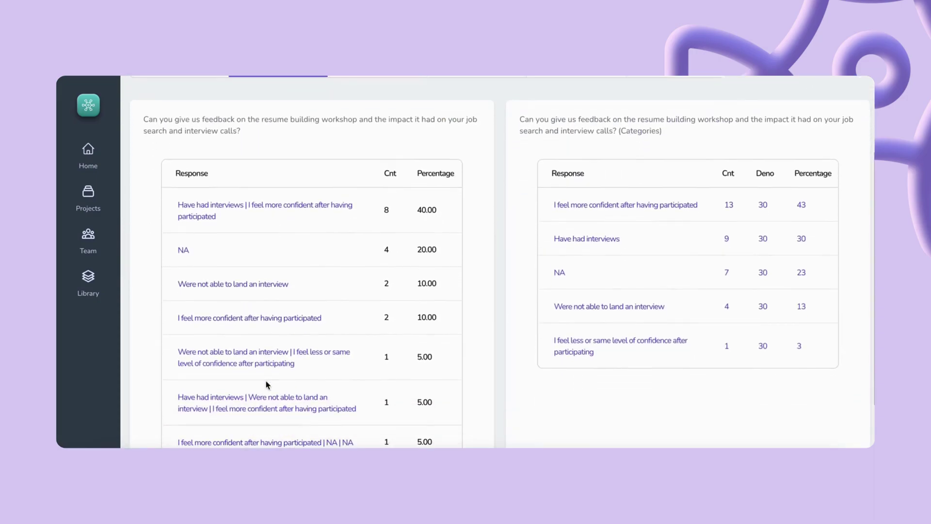
scroll(266, 384, down, 2)
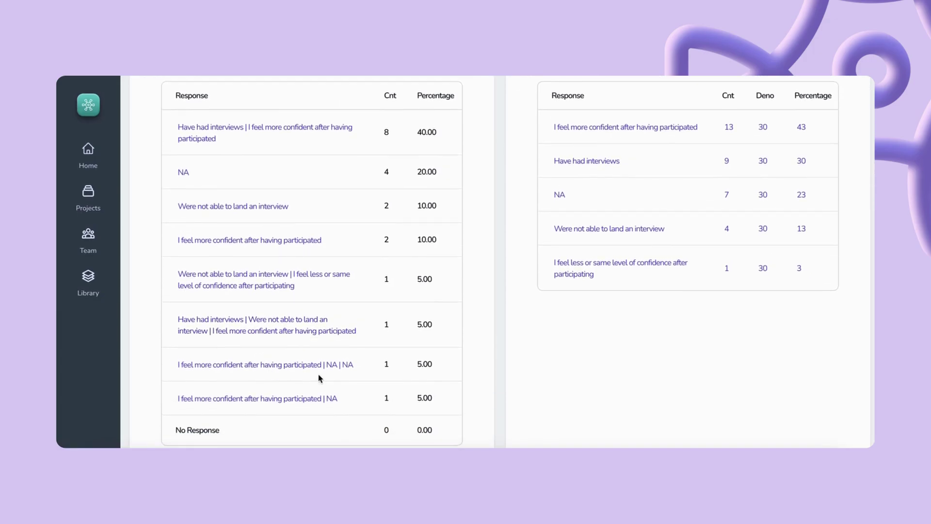
scroll(592, 250, up, 2)
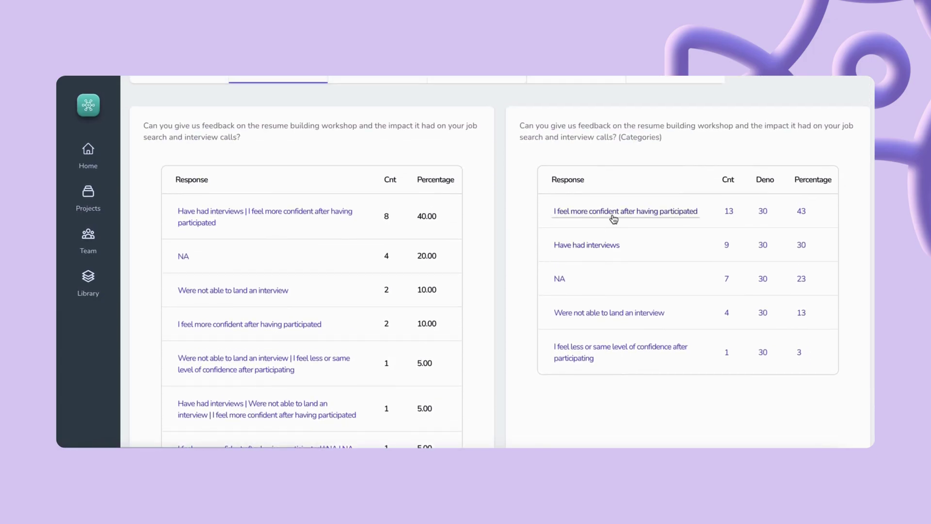
Review the responses classed as feeling more confident, then return to the custom insights.
click(613, 216)
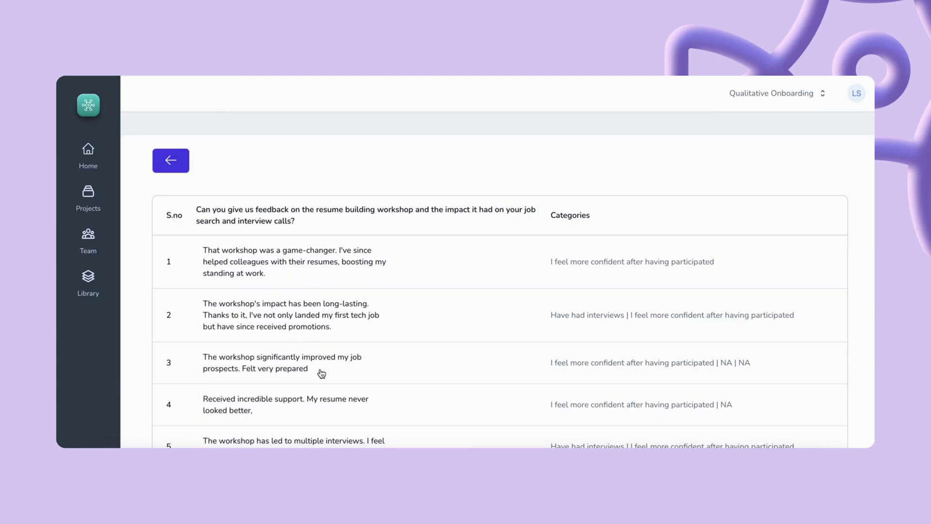
scroll(286, 420, down, 2)
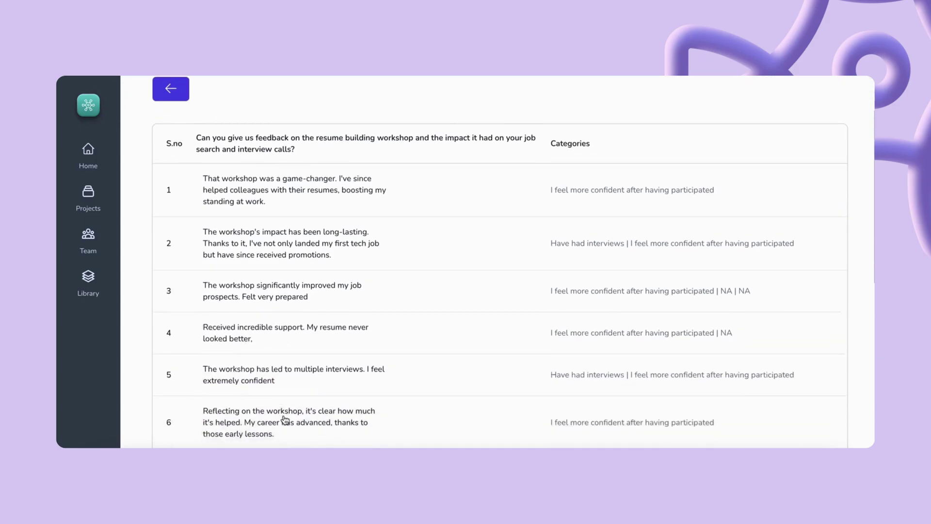
scroll(285, 420, down, 2)
scroll(285, 420, up, 5)
click(172, 158)
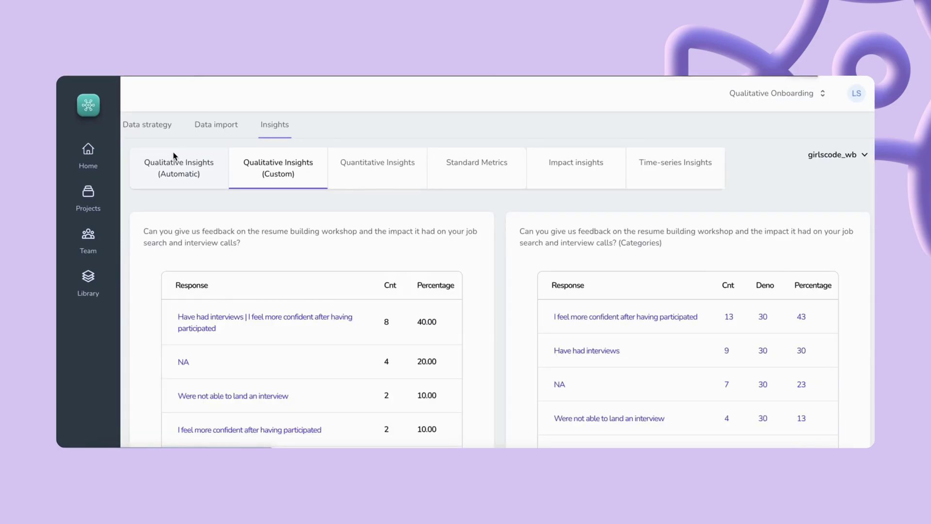
Review Standard Metrics (NPS 80.00) and the Impact insights cards, then show Time-series Insights.
click(377, 165)
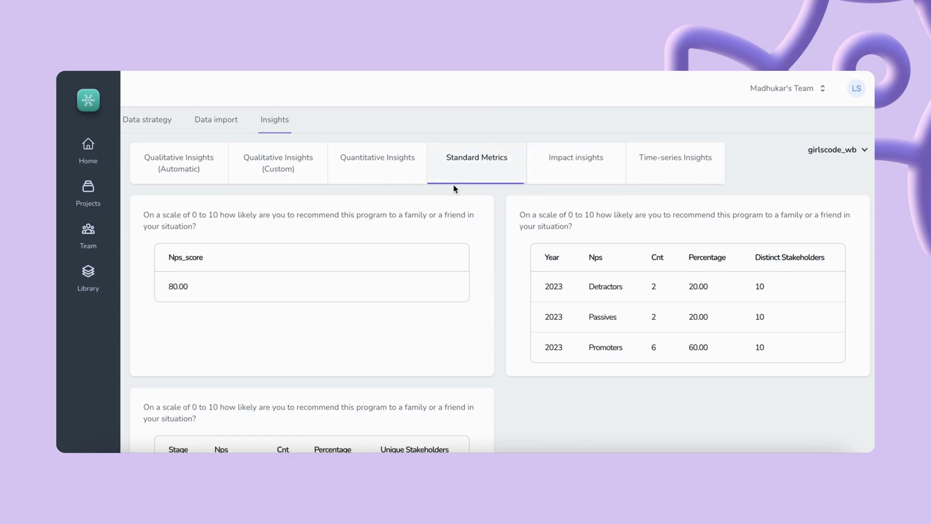
click(571, 170)
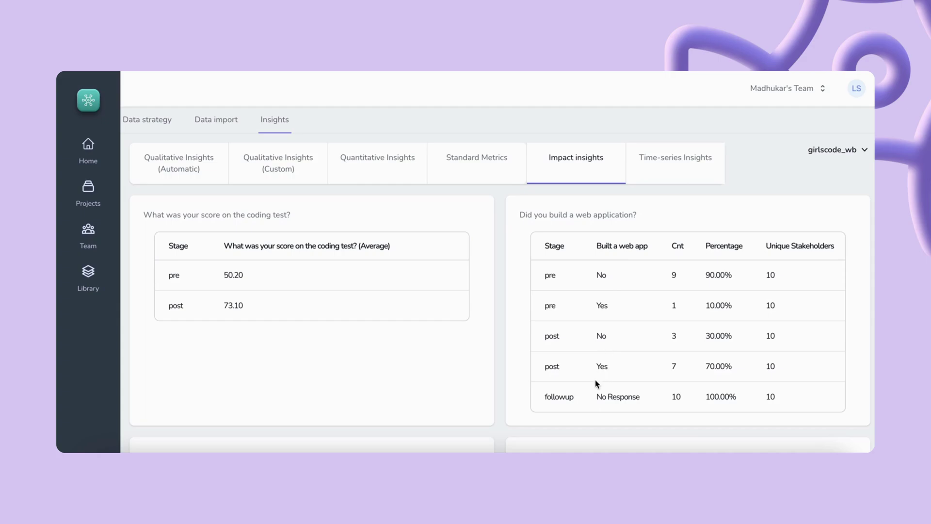
scroll(598, 384, down, 1)
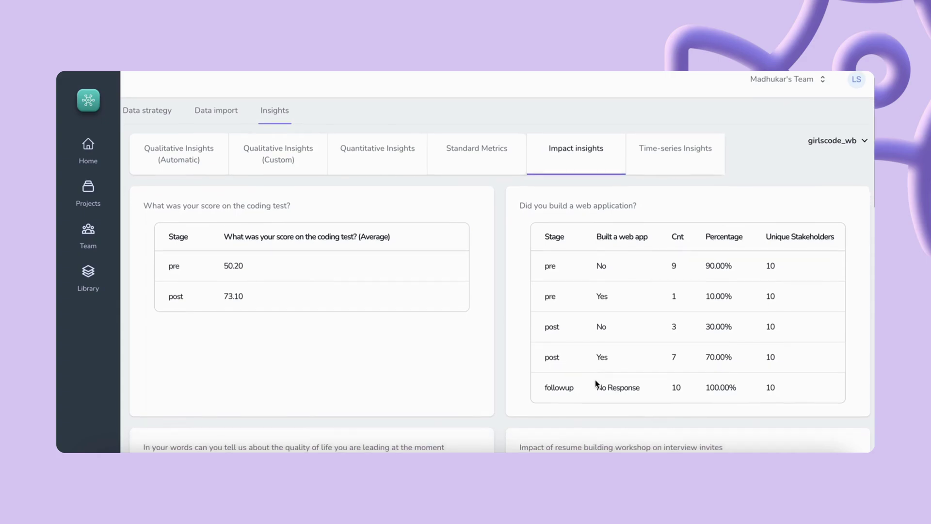
scroll(227, 297, down, 5)
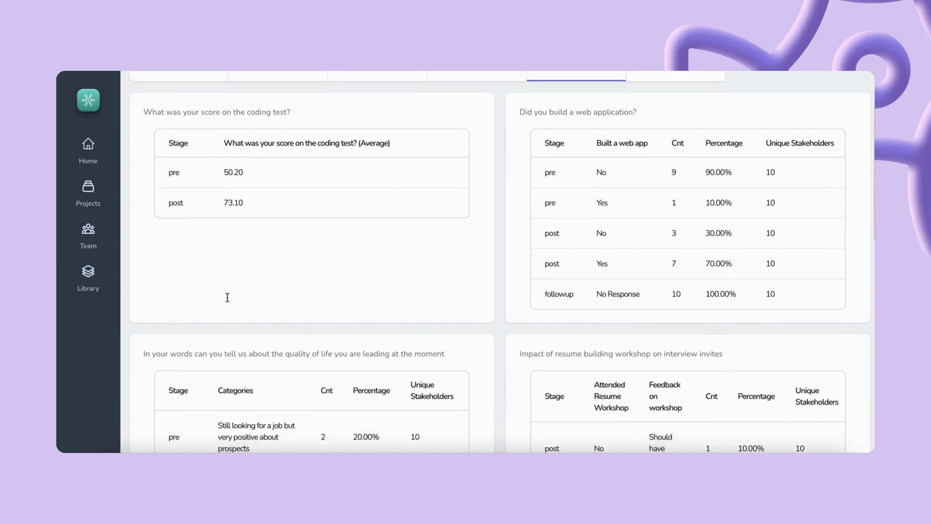
scroll(227, 296, up, 6)
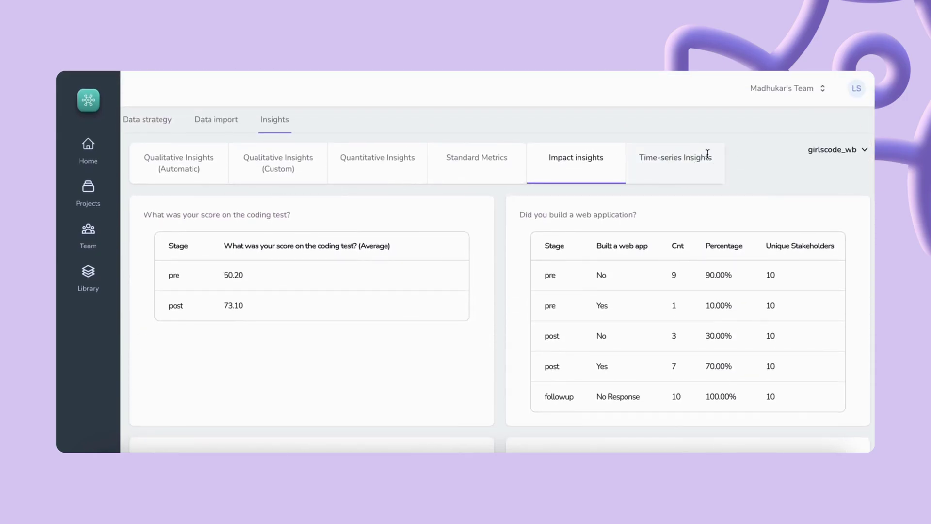
click(694, 156)
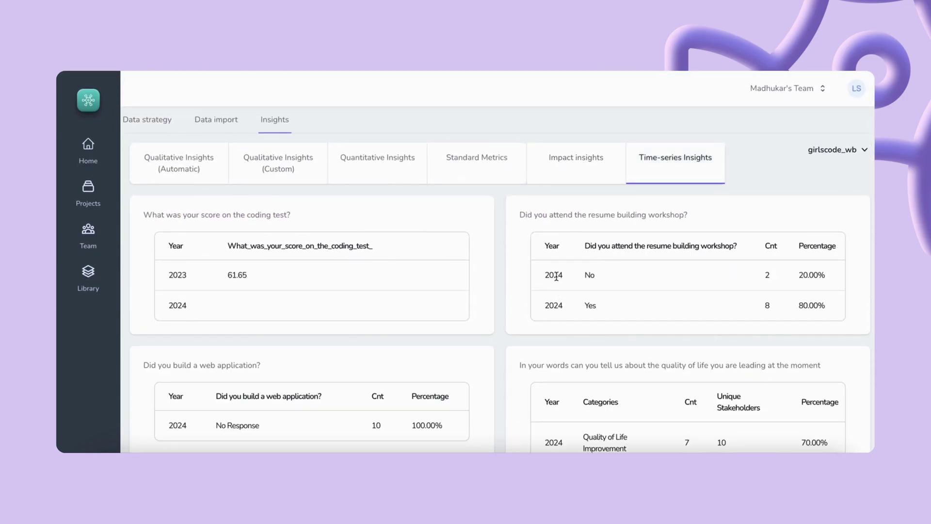